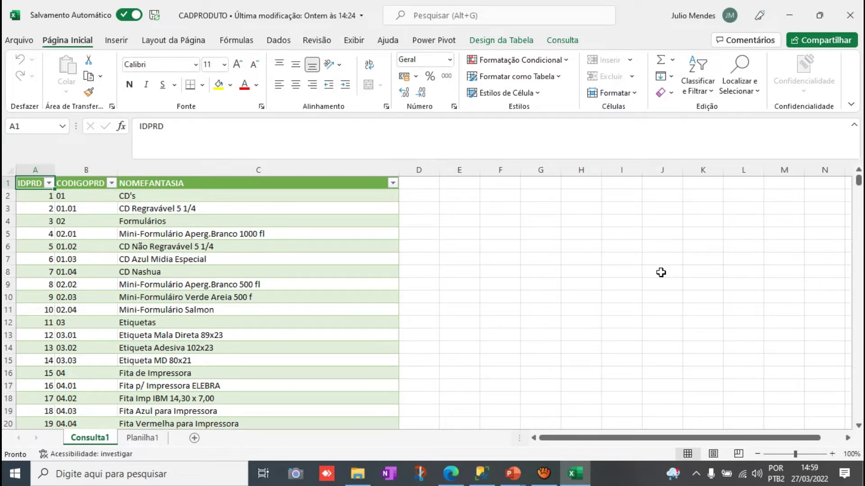
Switch to Power Apps in the browser and begin a new Dataverse table with the display name CadProdutos.
{"action": "left_click", "coordinate": [450, 473]}
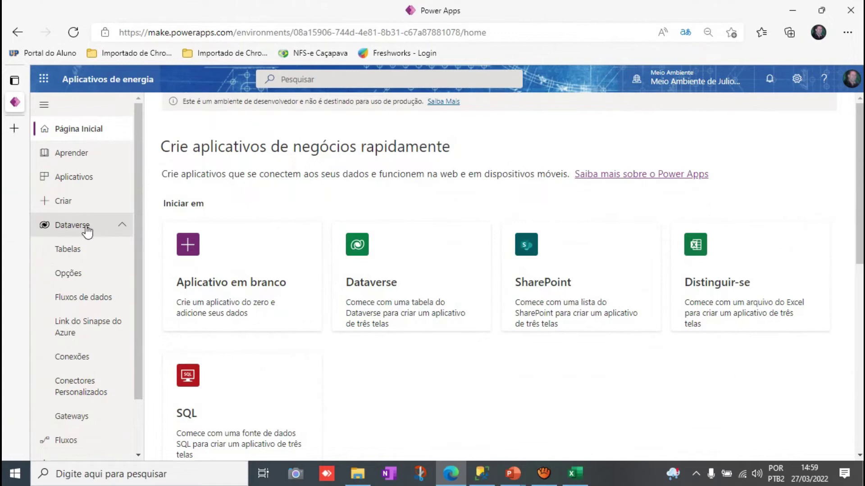
{"action": "left_click", "coordinate": [67, 253]}
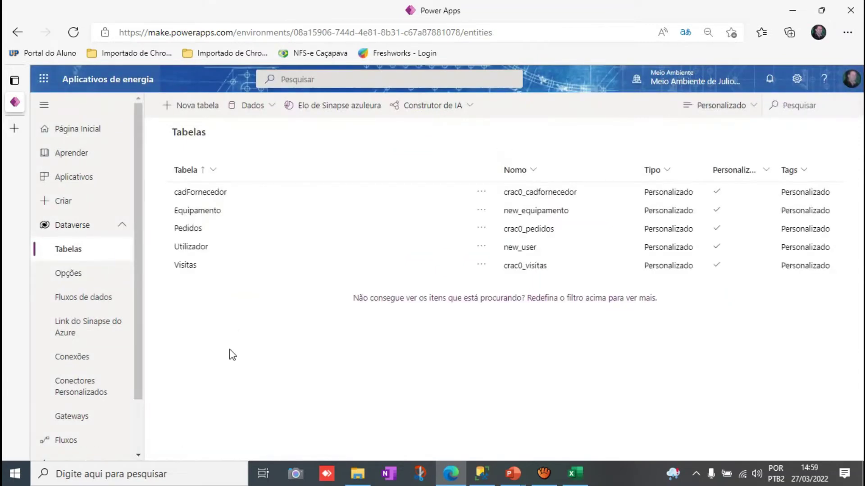
{"action": "left_click", "coordinate": [193, 108]}
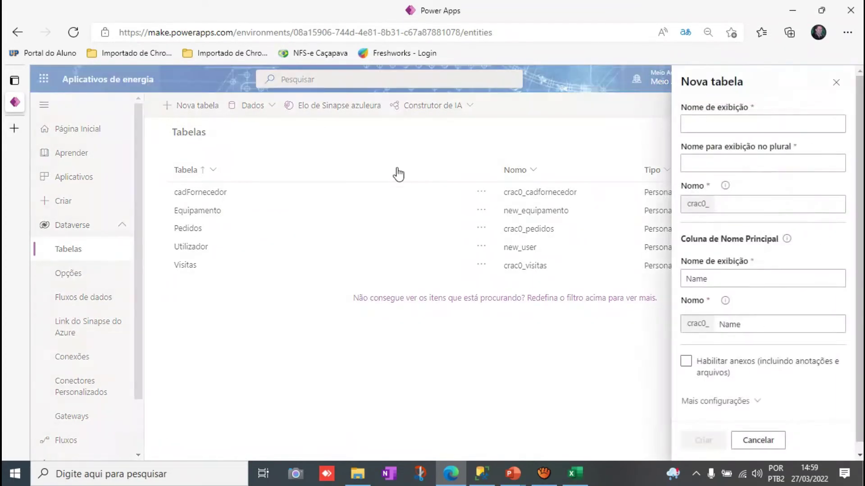
{"action": "left_click", "coordinate": [724, 119]}
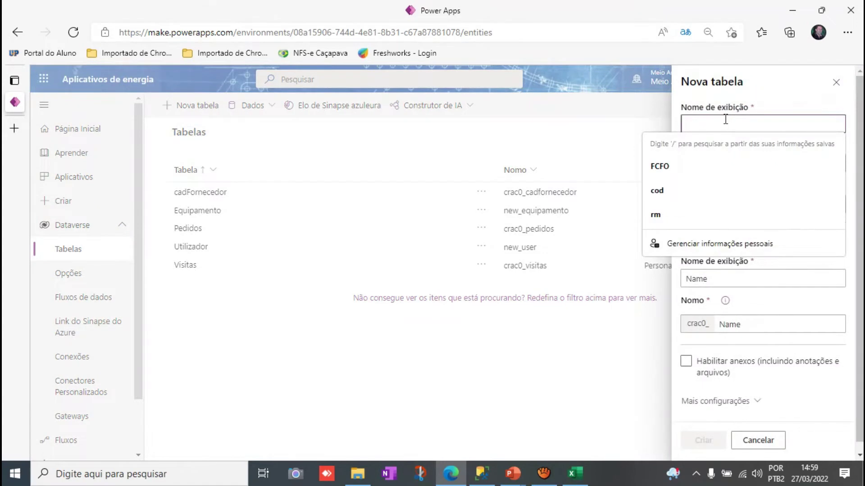
{"action": "type", "text": "CadP"}
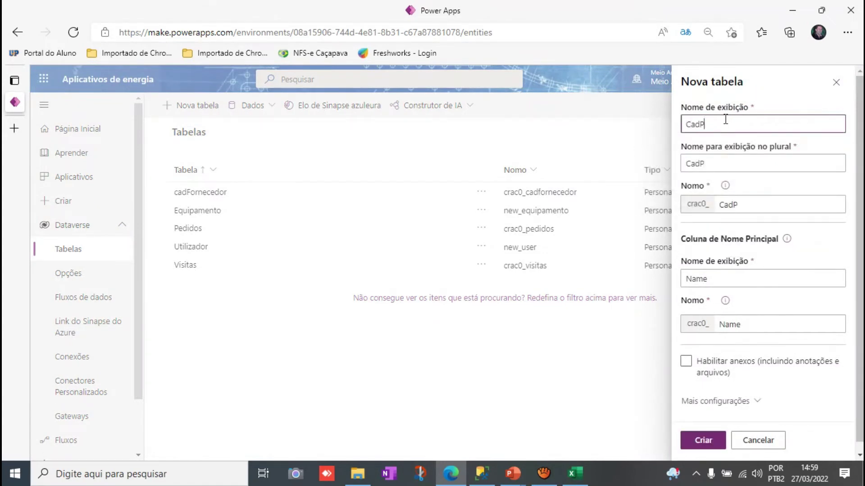
{"action": "type", "text": "roudot"}
{"action": "key", "text": "BackSpace"}
{"action": "key", "text": "BackSpace"}
{"action": "key", "text": "BackSpace"}
{"action": "type", "text": "dutos"}
Name the primary name column CadProdutosName and create the table.
{"action": "left_click", "coordinate": [718, 282]}
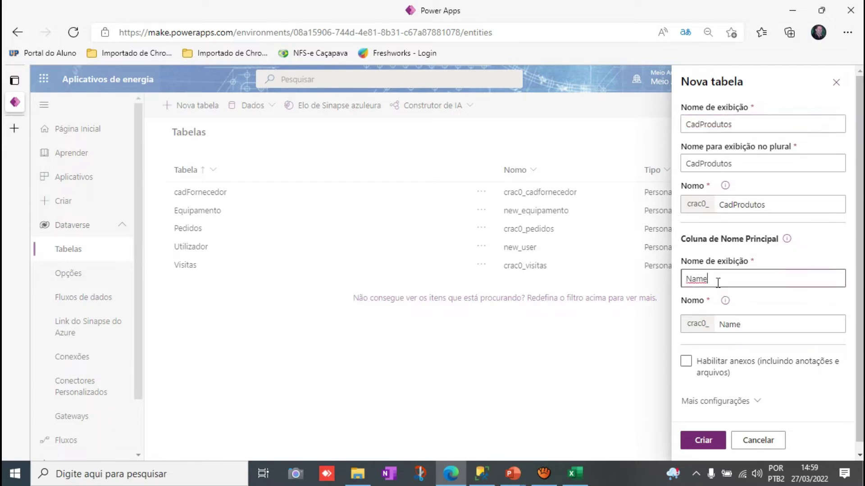
{"action": "left_click_drag", "start_coordinate": [737, 121], "coordinate": [651, 132]}
{"action": "key", "text": "ctrl+c"}
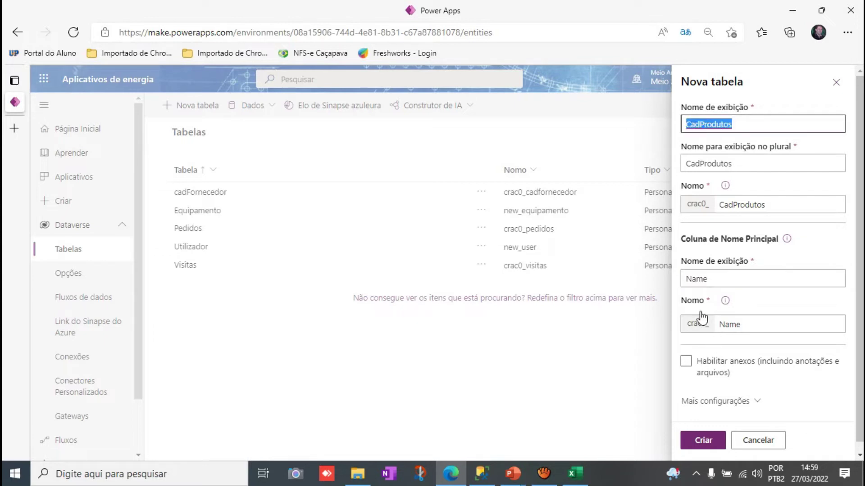
{"action": "left_click", "coordinate": [687, 280]}
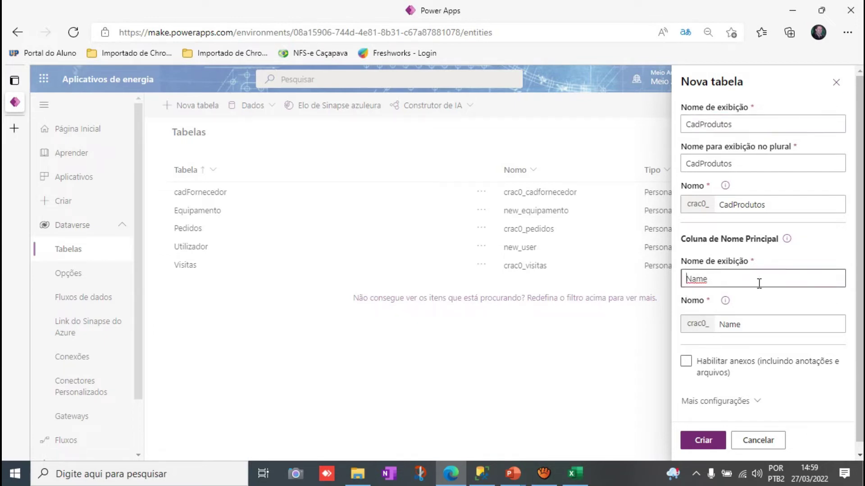
{"action": "key", "text": "ctrl+v"}
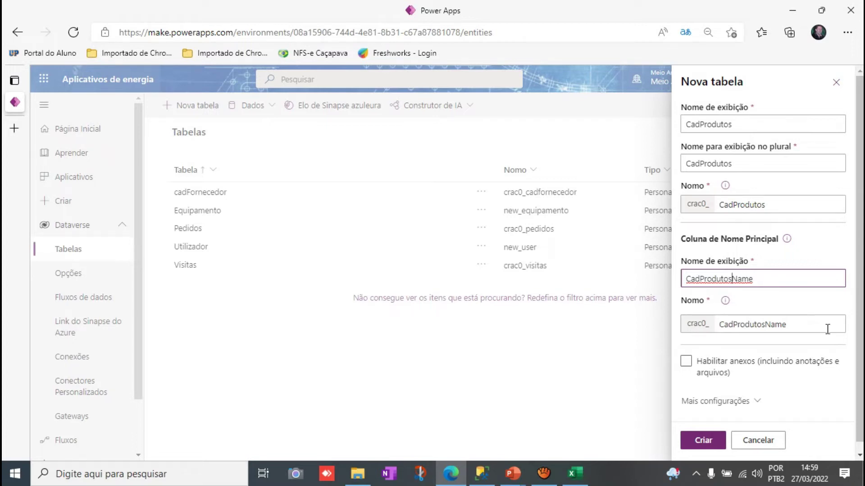
{"action": "left_click", "coordinate": [702, 441]}
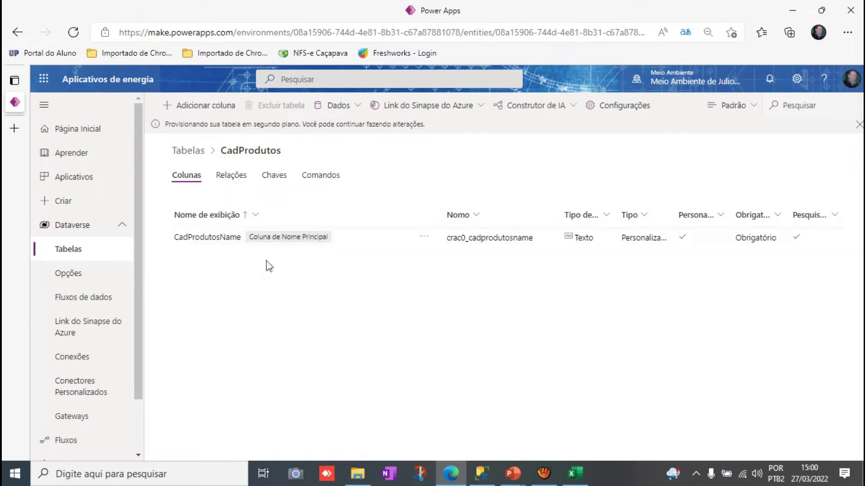
Check the column headers in the CADPRODUTO workbook and add an optional text column named IDPRD to the CadProdutos table.
{"action": "left_click", "coordinate": [575, 472]}
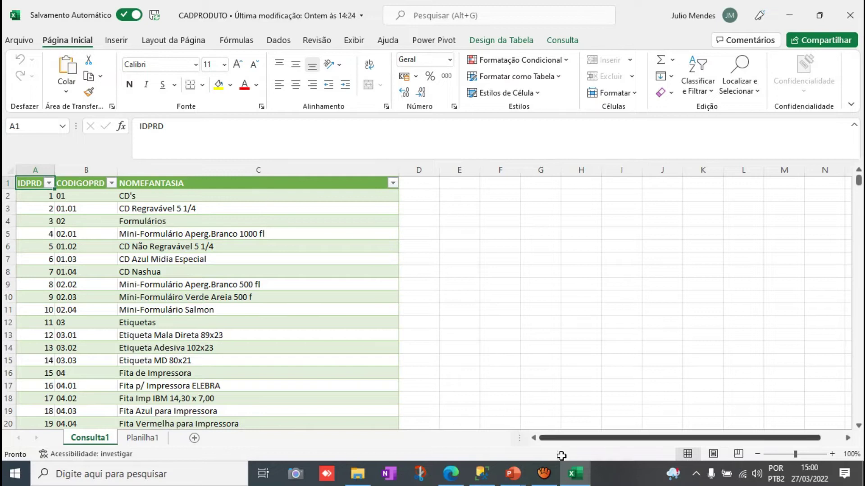
{"action": "left_click", "coordinate": [451, 473]}
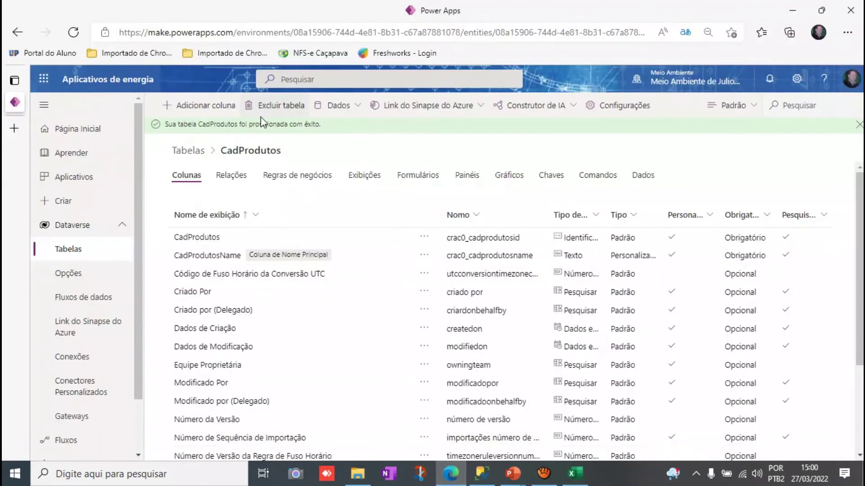
{"action": "left_click", "coordinate": [190, 107]}
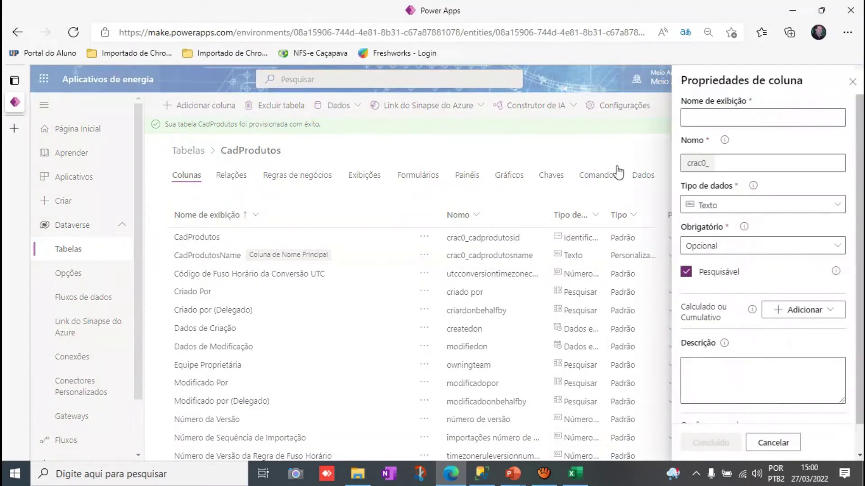
{"action": "left_click", "coordinate": [702, 116]}
{"action": "type", "text": "IDPRD"}
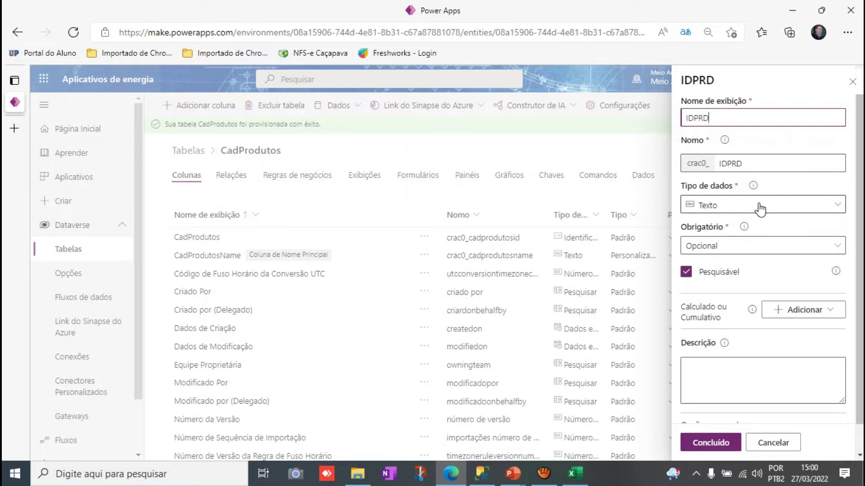
{"action": "left_click", "coordinate": [708, 445]}
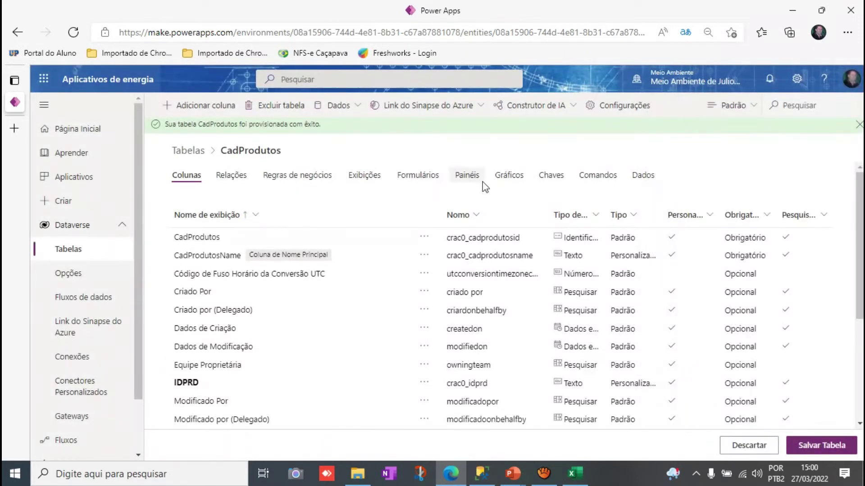
Add an optional text column named CODIGOPRD to the CadProdutos table, matching the header in the CADPRODUTO workbook.
{"action": "left_click", "coordinate": [196, 106]}
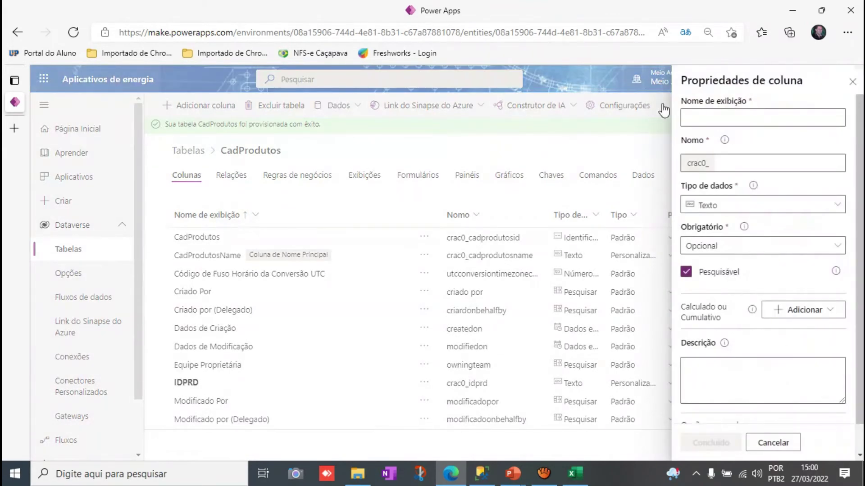
{"action": "left_click", "coordinate": [697, 116]}
{"action": "type", "text": "co"}
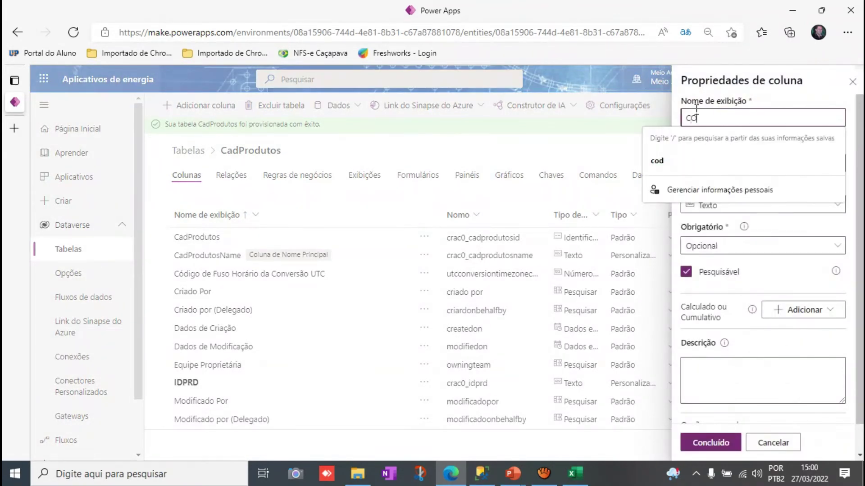
{"action": "type", "text": "DPRD"}
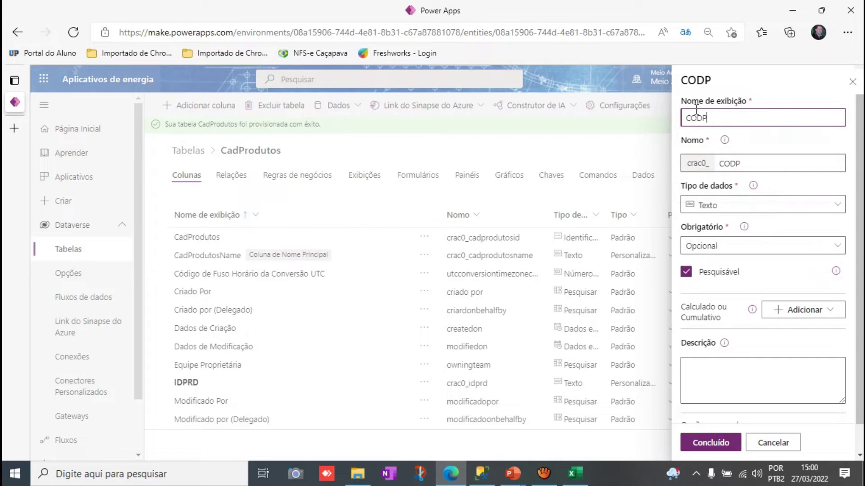
{"action": "left_click", "coordinate": [576, 474]}
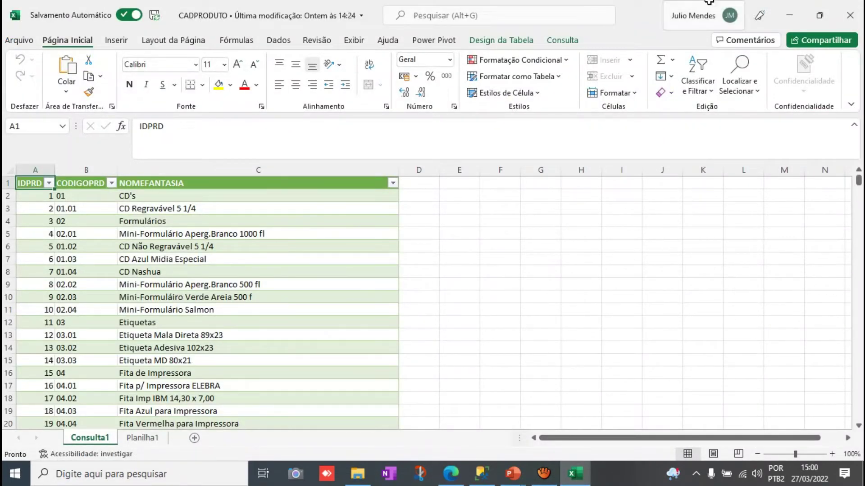
{"action": "left_click", "coordinate": [789, 15]}
{"action": "left_click", "coordinate": [735, 119]}
{"action": "key", "text": "BackSpace"}
{"action": "key", "text": "BackSpace"}
{"action": "key", "text": "BackSpace"}
{"action": "type", "text": "IG"}
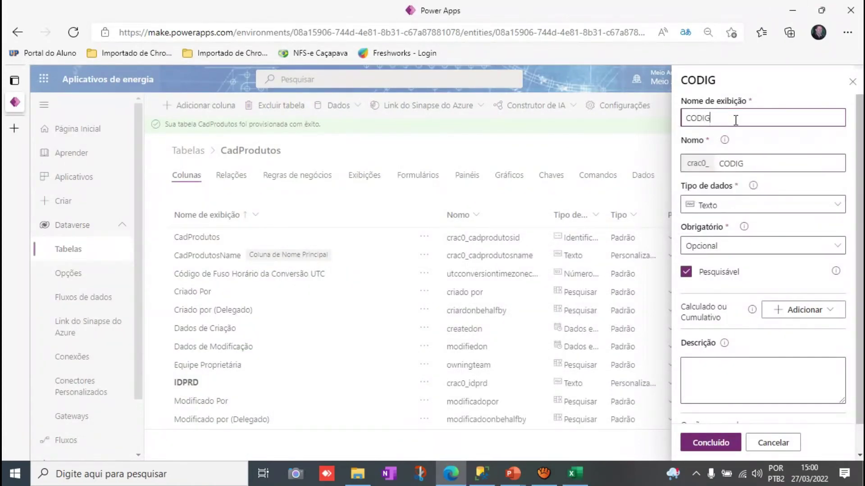
{"action": "type", "text": "OPRD"}
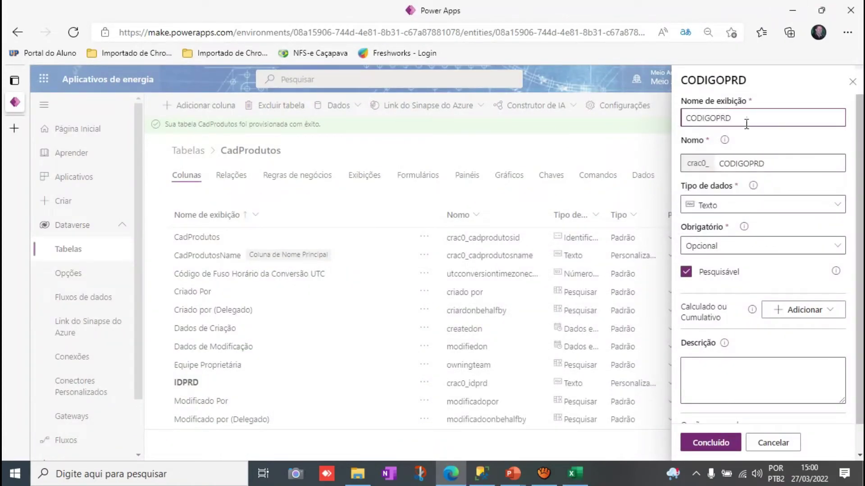
{"action": "left_click", "coordinate": [710, 443]}
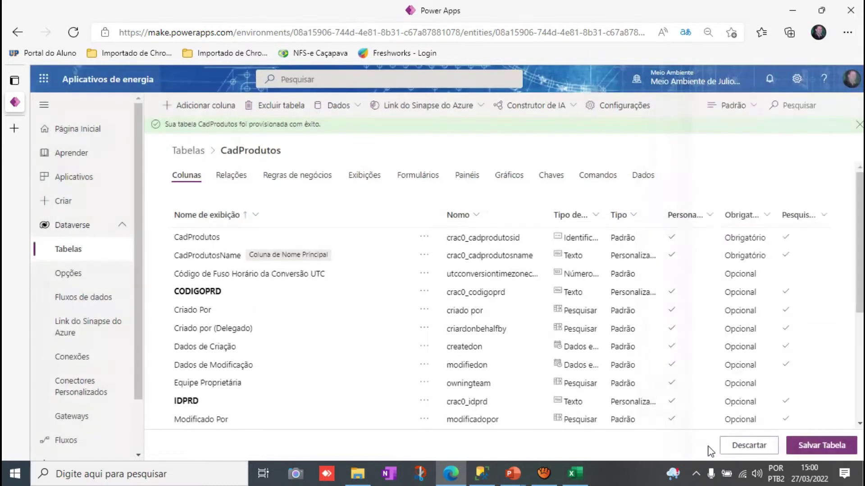
Begin another text column in the CadProdutos table with the display name NOMEFANTASIA.
{"action": "left_click", "coordinate": [203, 106]}
{"action": "left_click", "coordinate": [712, 121]}
{"action": "type", "text": "N"}
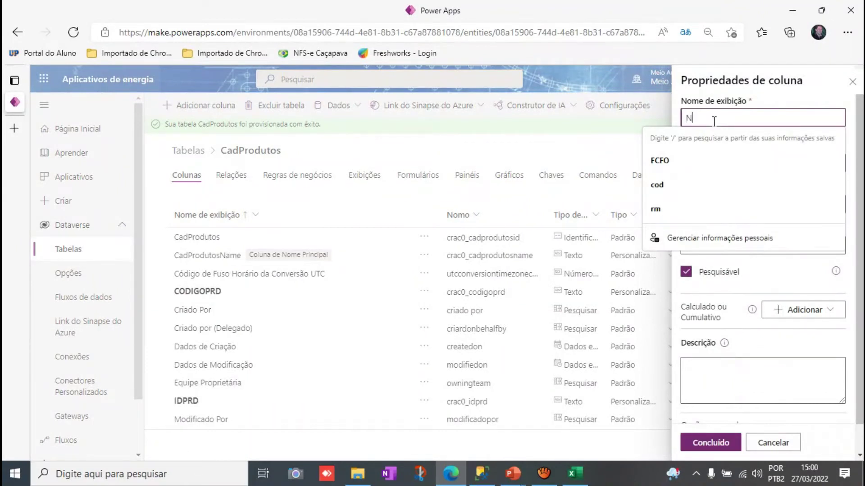
{"action": "type", "text": "OMEFANTASIA"}
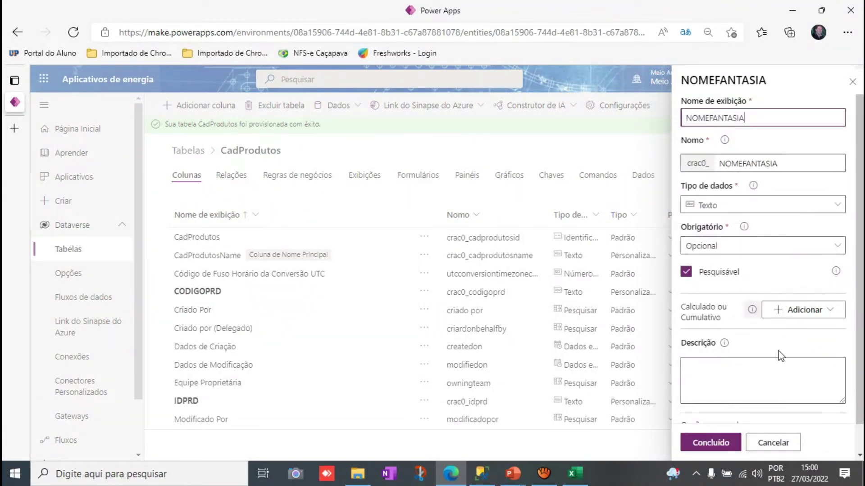
Set the NOMEFANTASIA column's maximum length to 4000 in its advanced options, finish the column and save the table.
{"action": "scroll", "coordinate": [783, 405], "scroll_direction": "down", "scroll_amount": 1}
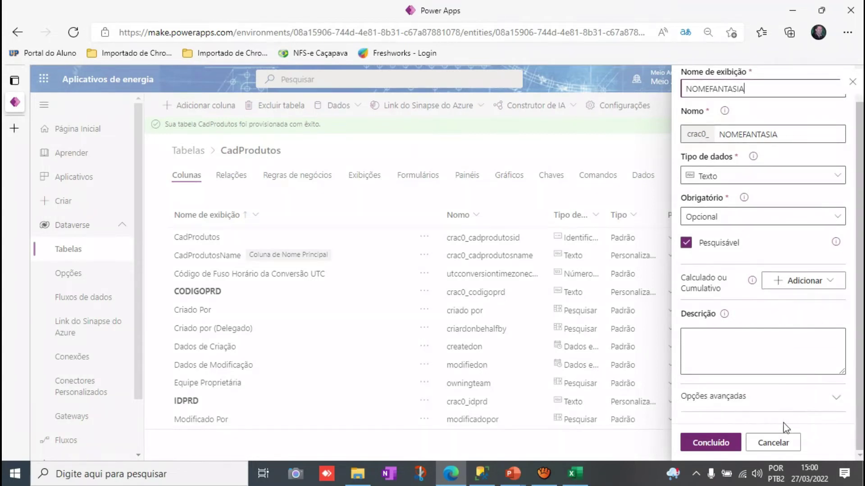
{"action": "left_click", "coordinate": [827, 396]}
{"action": "left_click_drag", "start_coordinate": [860, 279], "coordinate": [861, 365]}
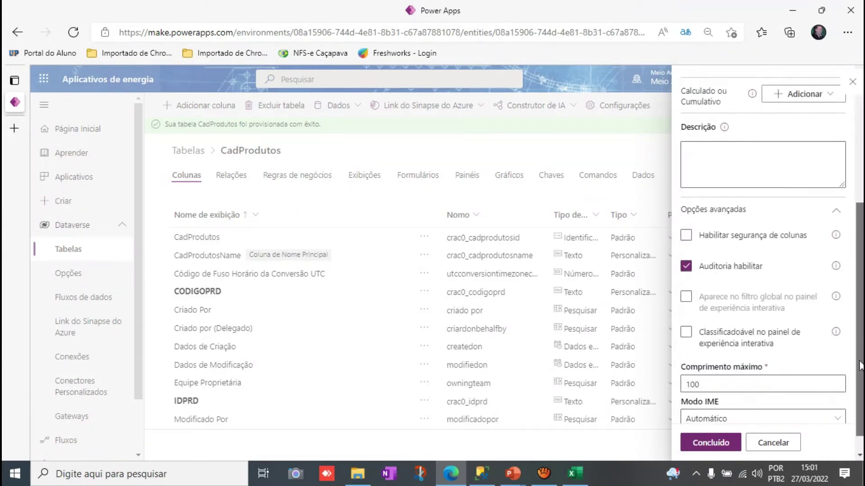
{"action": "left_click", "coordinate": [724, 381]}
{"action": "double_click", "coordinate": [724, 380]}
{"action": "type", "text": "4000"}
{"action": "left_click", "coordinate": [711, 444]}
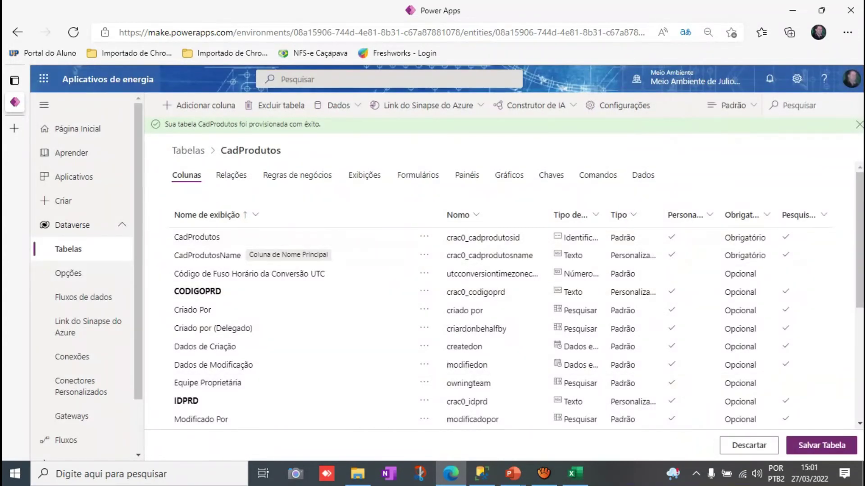
{"action": "left_click_drag", "start_coordinate": [861, 215], "coordinate": [861, 171]}
{"action": "left_click", "coordinate": [819, 446]}
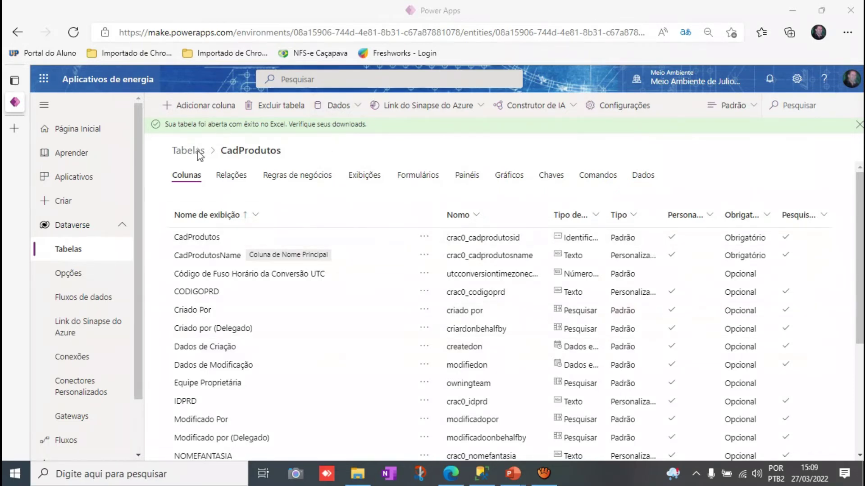
Upload the CADPRODUTO Excel file as the data import source for the CadProdutos table and open its column mapping.
{"action": "left_click", "coordinate": [355, 105]}
{"action": "mouse_move", "coordinate": [405, 173]}
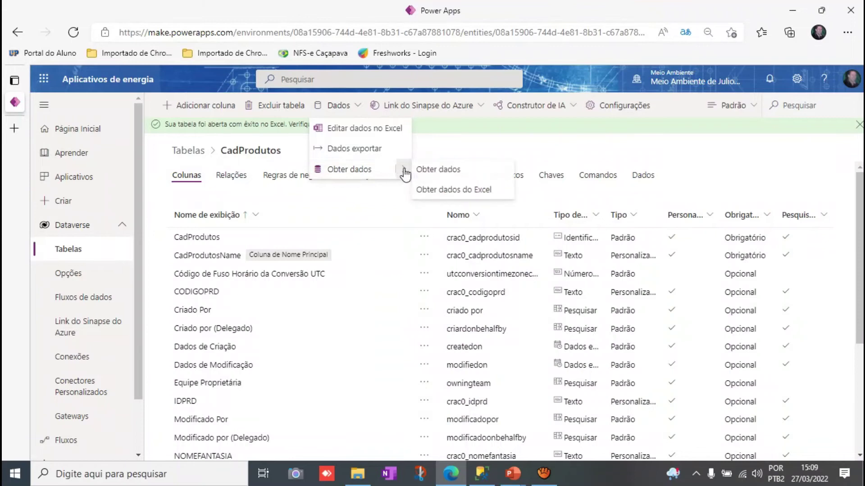
{"action": "left_click", "coordinate": [453, 193]}
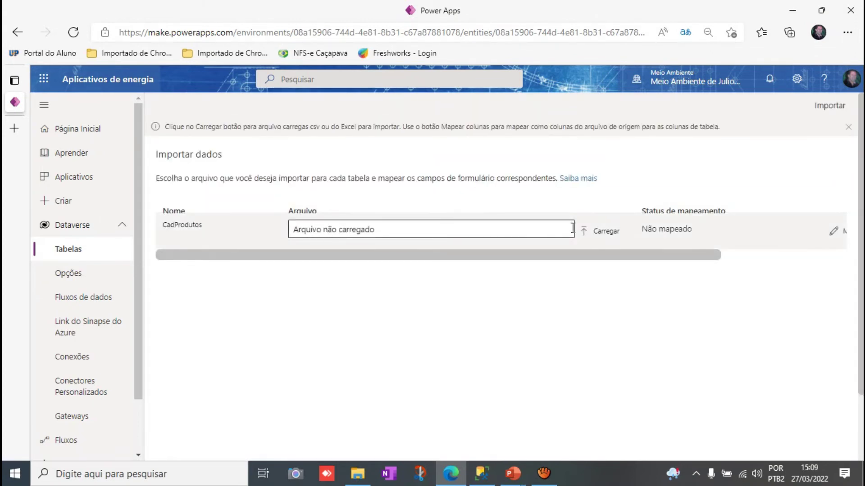
{"action": "left_click", "coordinate": [586, 233]}
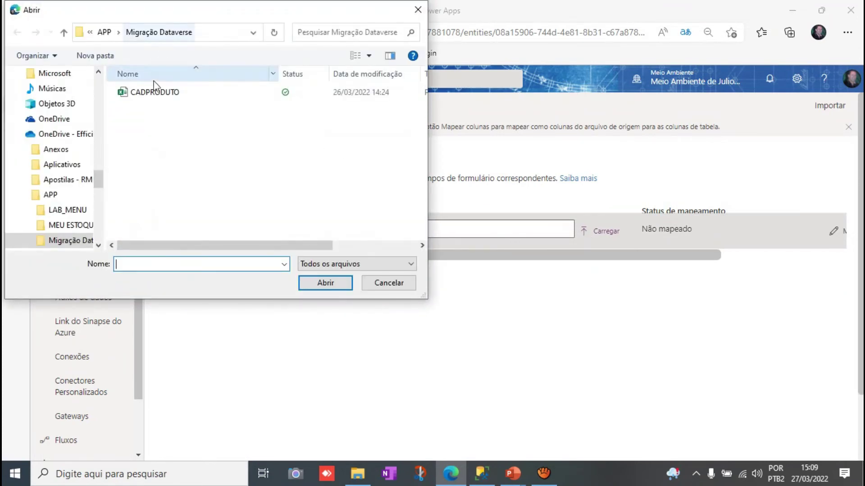
{"action": "left_click", "coordinate": [149, 95]}
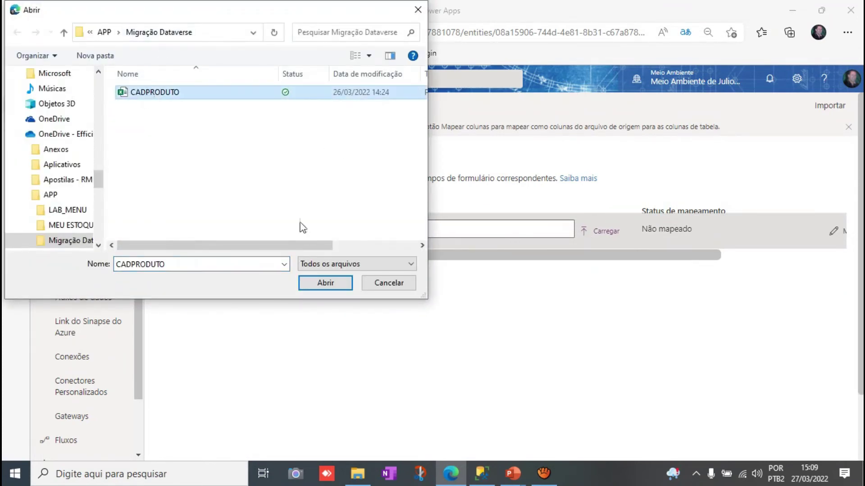
{"action": "left_click", "coordinate": [328, 285]}
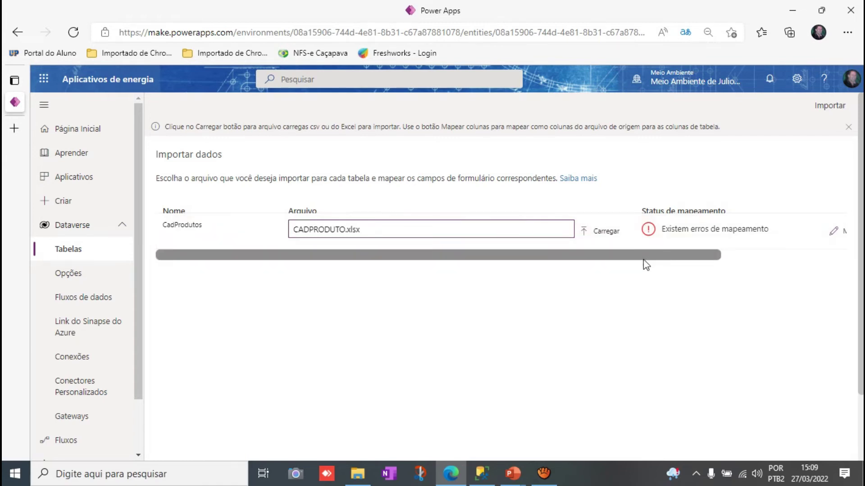
{"action": "left_click_drag", "start_coordinate": [644, 260], "coordinate": [786, 260]}
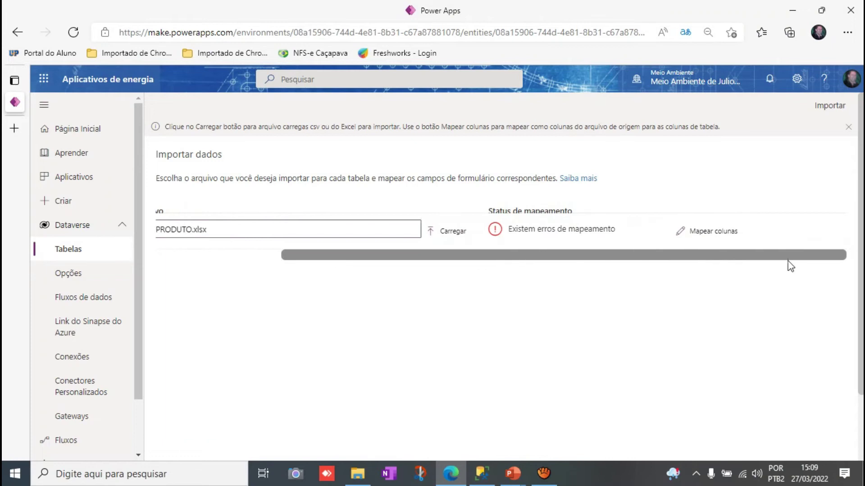
{"action": "left_click", "coordinate": [714, 234]}
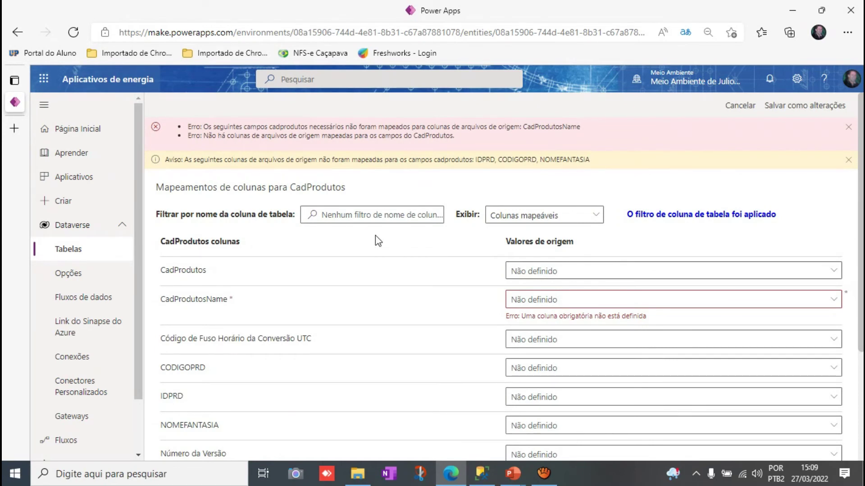
Map the source column IDPRD to both CadProdutosName and IDPRD, map CODIGOPRD to CODIGOPRD, and save the mapping changes.
{"action": "scroll", "coordinate": [861, 146], "scroll_direction": "down", "scroll_amount": 3}
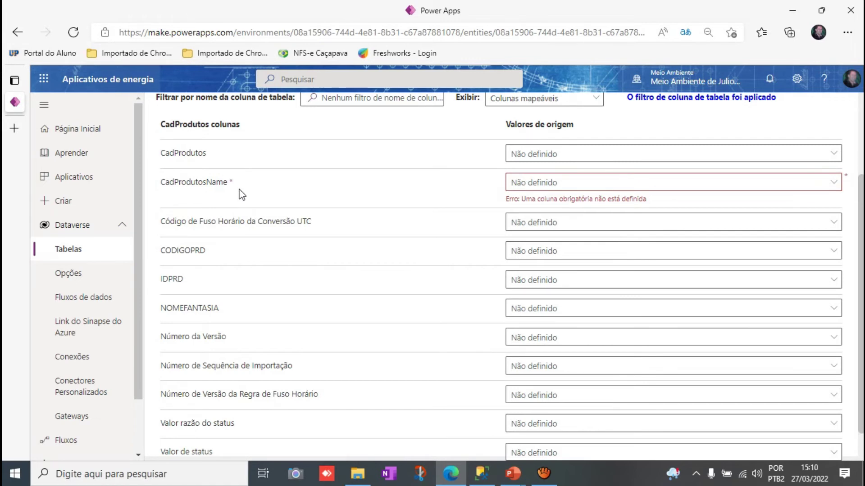
{"action": "left_click", "coordinate": [717, 185]}
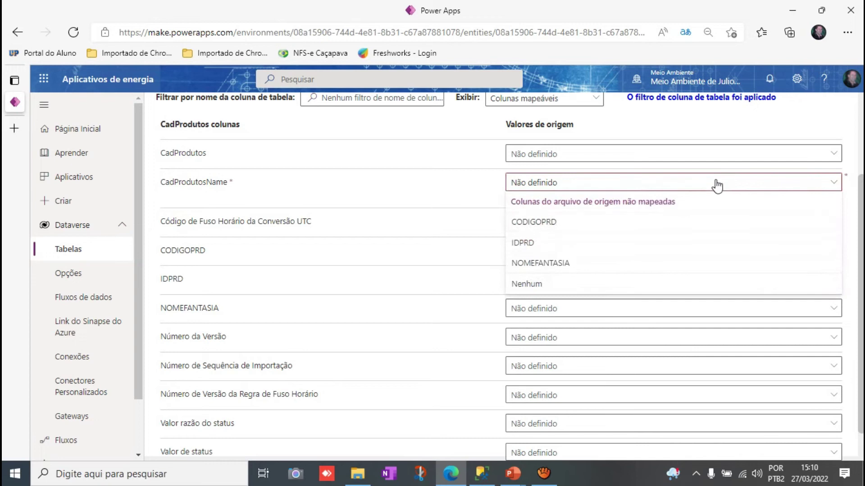
{"action": "left_click", "coordinate": [541, 243]}
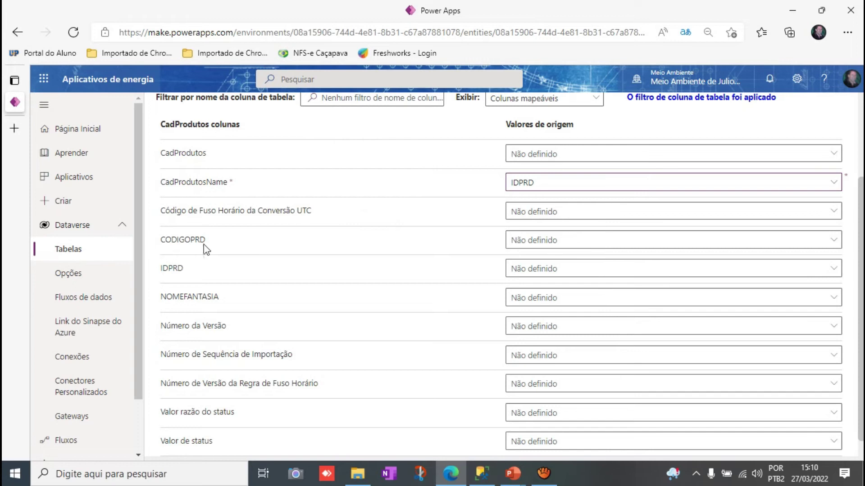
{"action": "left_click", "coordinate": [572, 243]}
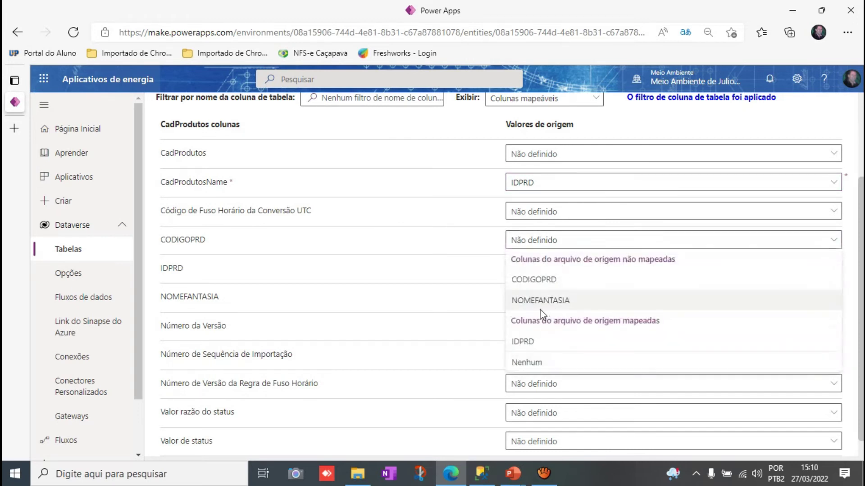
{"action": "left_click", "coordinate": [547, 283]}
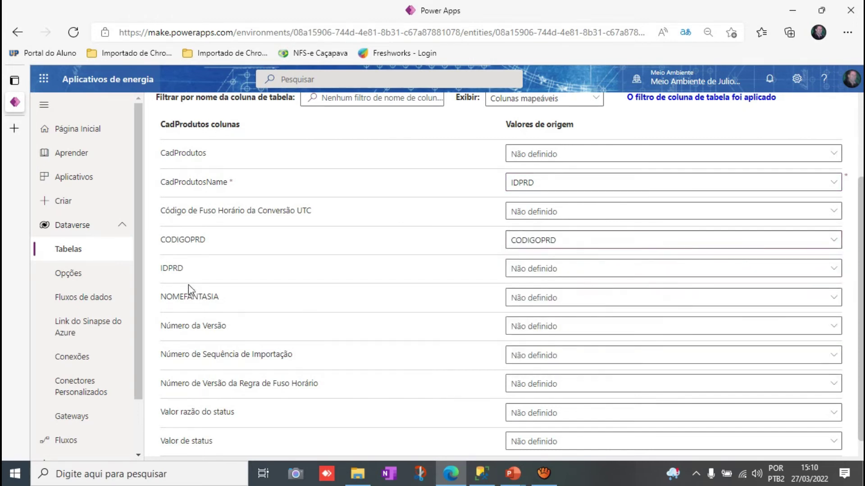
{"action": "left_click", "coordinate": [567, 270]}
{"action": "left_click", "coordinate": [526, 371]}
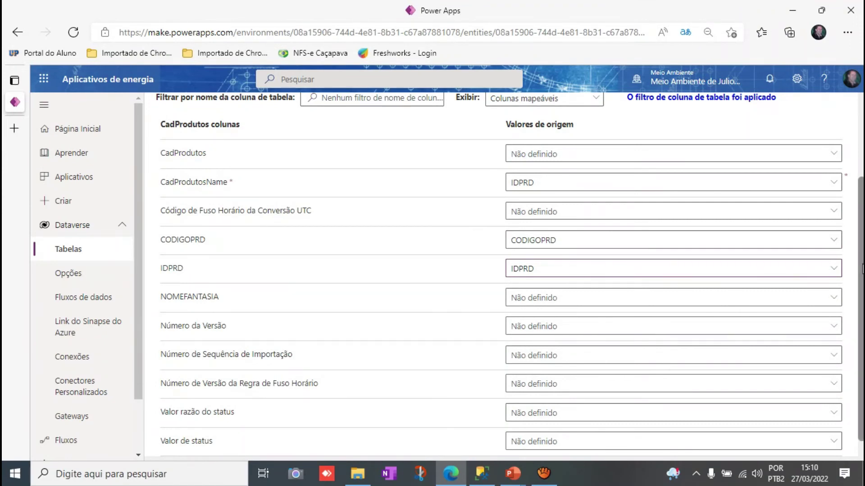
{"action": "scroll", "coordinate": [527, 372], "scroll_direction": "up", "scroll_amount": 3}
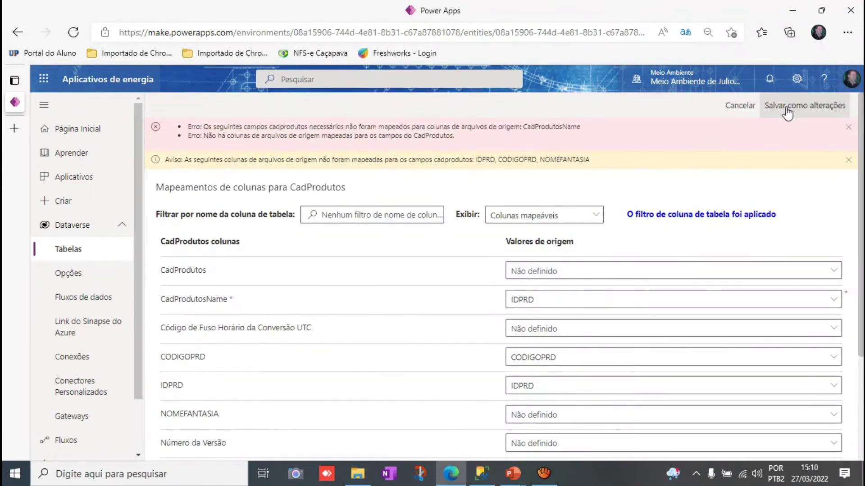
{"action": "left_click", "coordinate": [787, 108]}
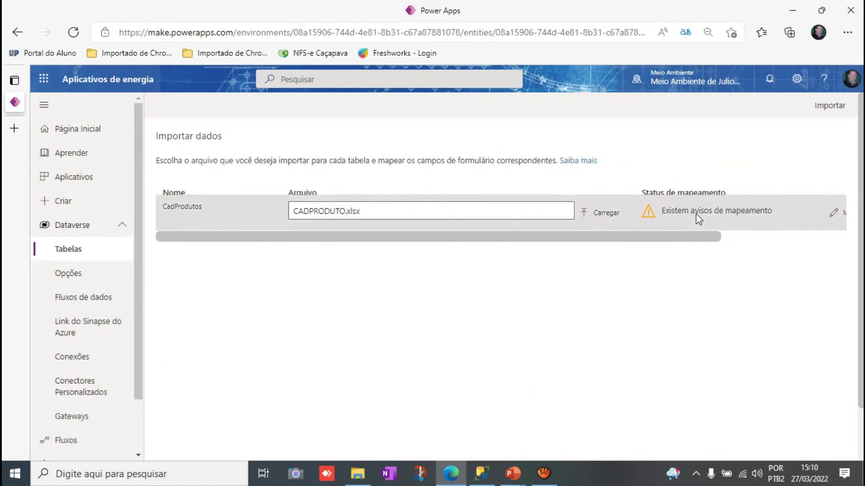
Reopen the column mapping to map NOMEFANTASIA to the source column NOMEFANTASIA, save it and run the CADPRODUTO.xlsx import.
{"action": "left_click", "coordinate": [834, 213]}
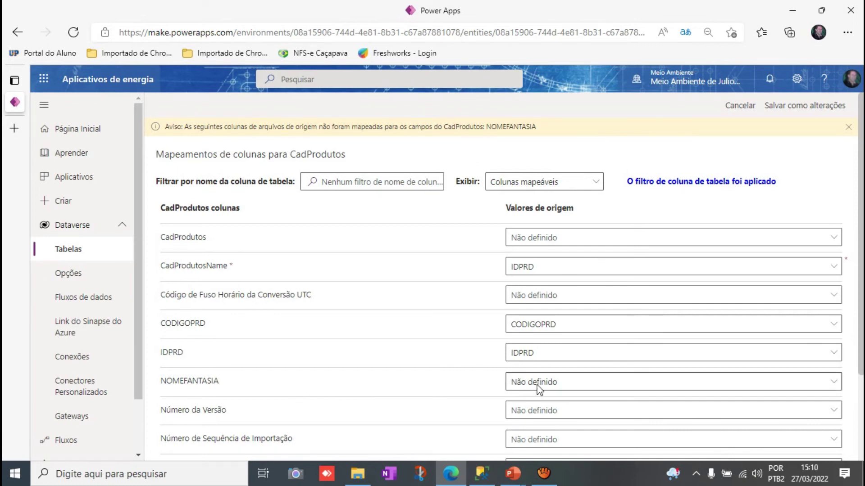
{"action": "left_click", "coordinate": [554, 383]}
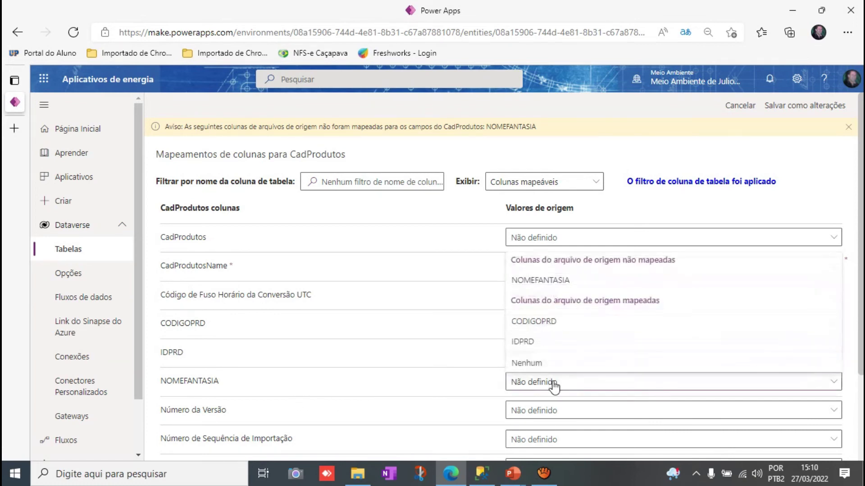
{"action": "left_click", "coordinate": [555, 281]}
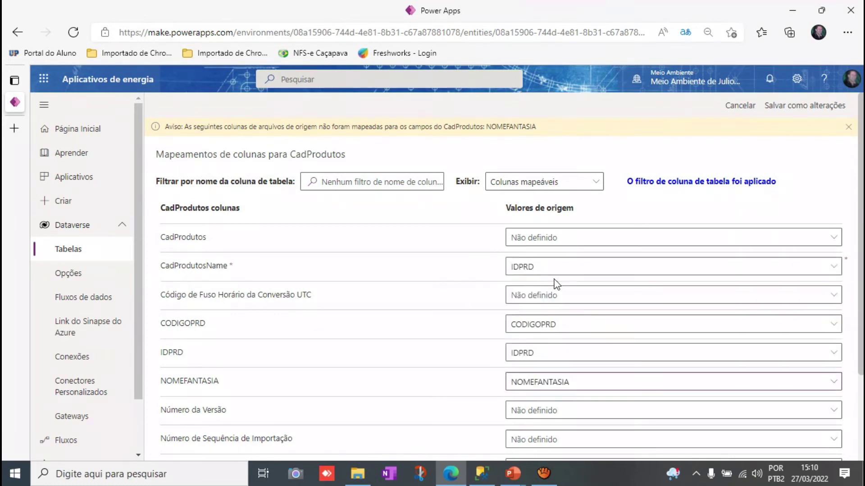
{"action": "left_click", "coordinate": [793, 107]}
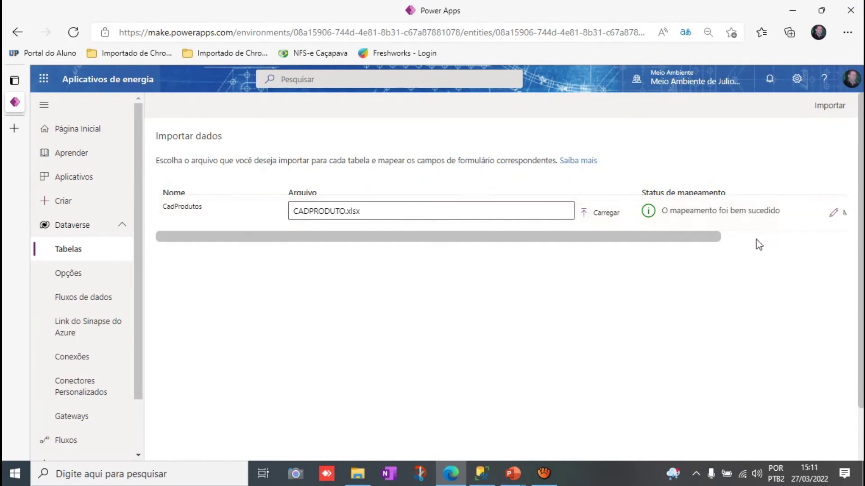
{"action": "left_click", "coordinate": [834, 108]}
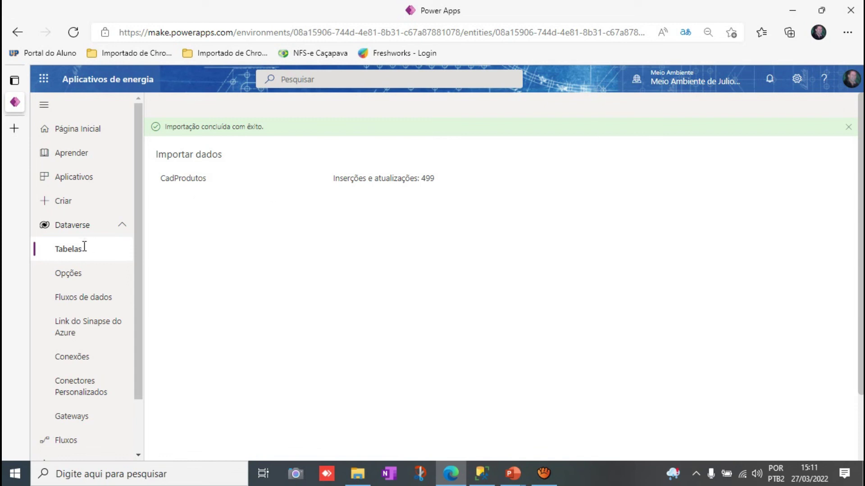
Open the CadProdutos table's data and switch to a view showing the CODIGOPRD, IDPRD and NOMEFANTASIA columns to check the imported records.
{"action": "left_click", "coordinate": [67, 250]}
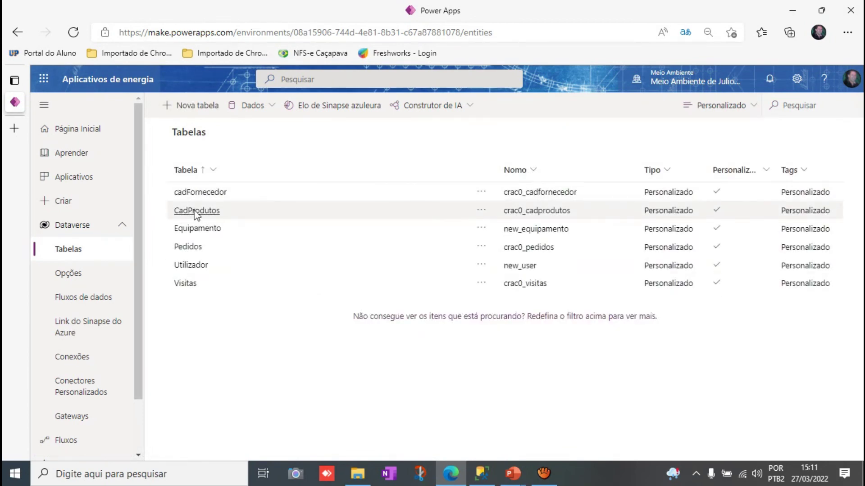
{"action": "left_click", "coordinate": [195, 212]}
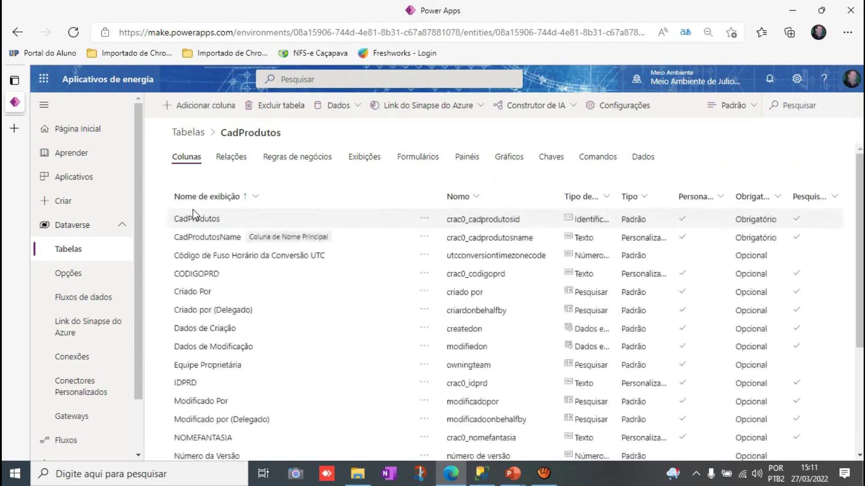
{"action": "left_click", "coordinate": [643, 158]}
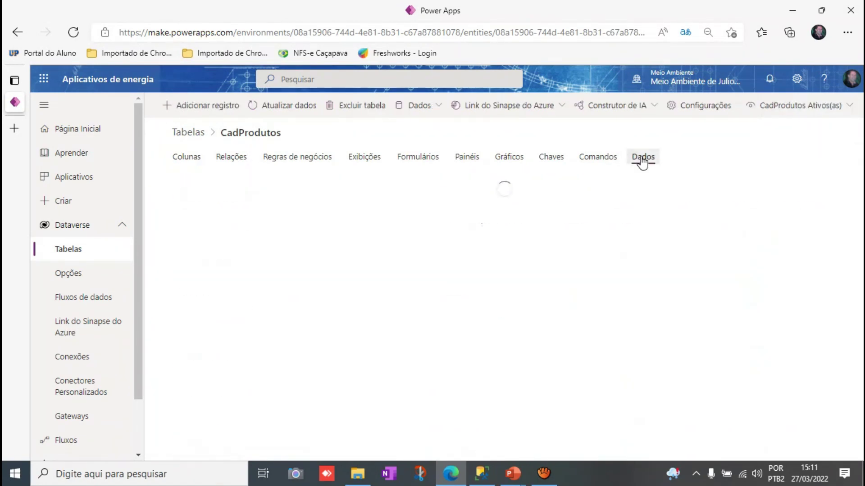
{"action": "left_click", "coordinate": [828, 106]}
{"action": "left_click", "coordinate": [711, 149]}
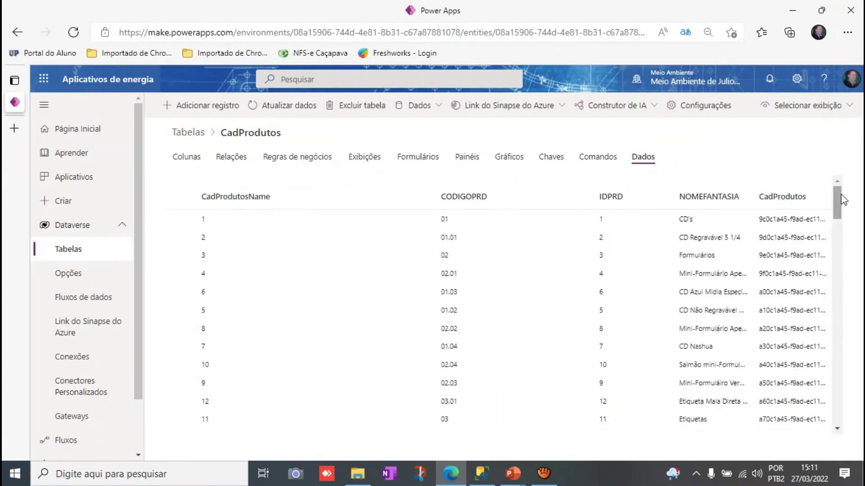
{"action": "left_click_drag", "start_coordinate": [837, 203], "coordinate": [840, 186]}
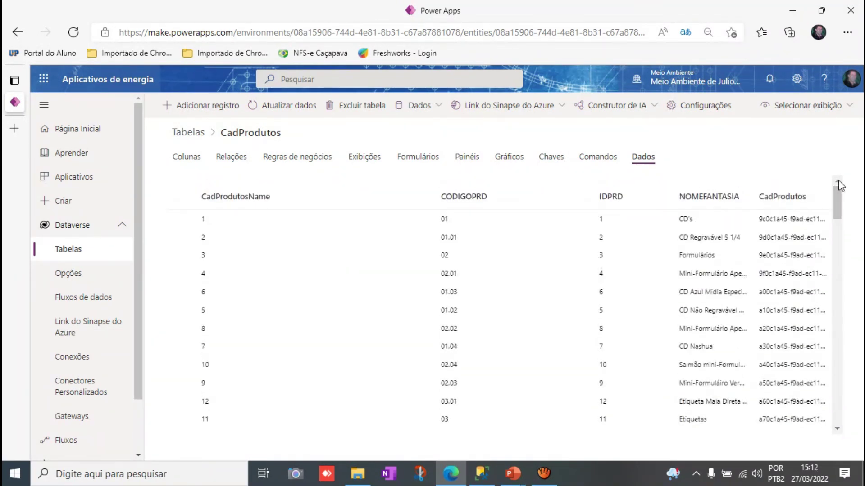